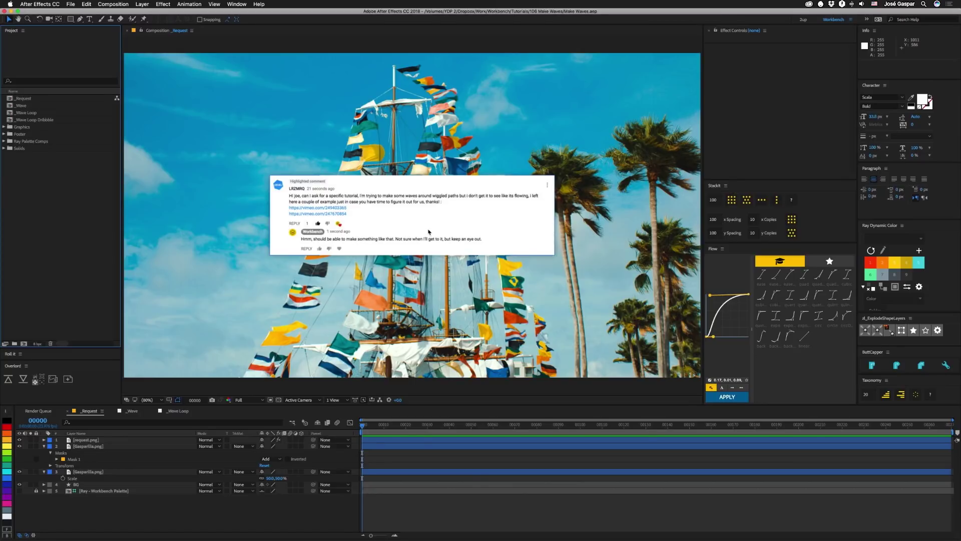
Play the CNN 'Love in Conflict - Yana's Letter' Vimeo reference in Chrome, then return to After Effects.
key(super+Tab)
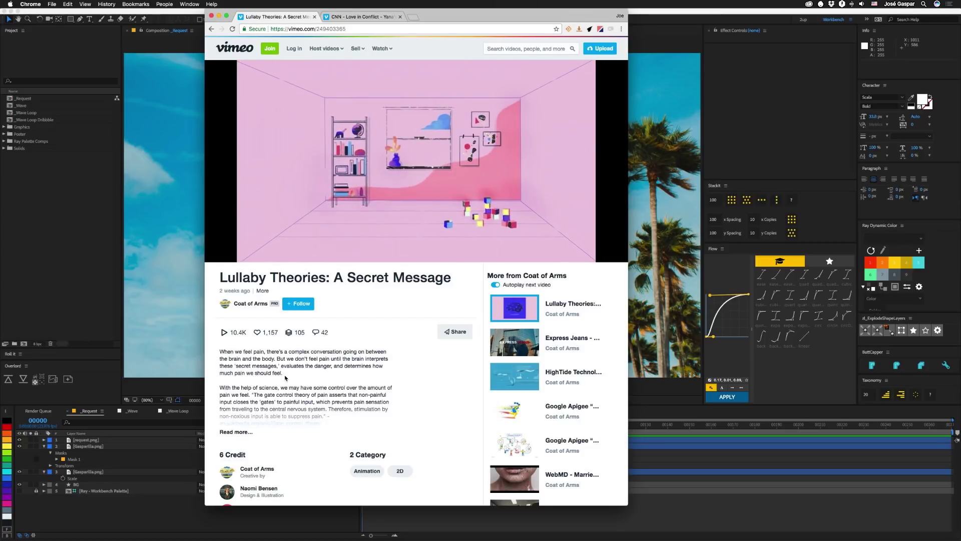
click(369, 17)
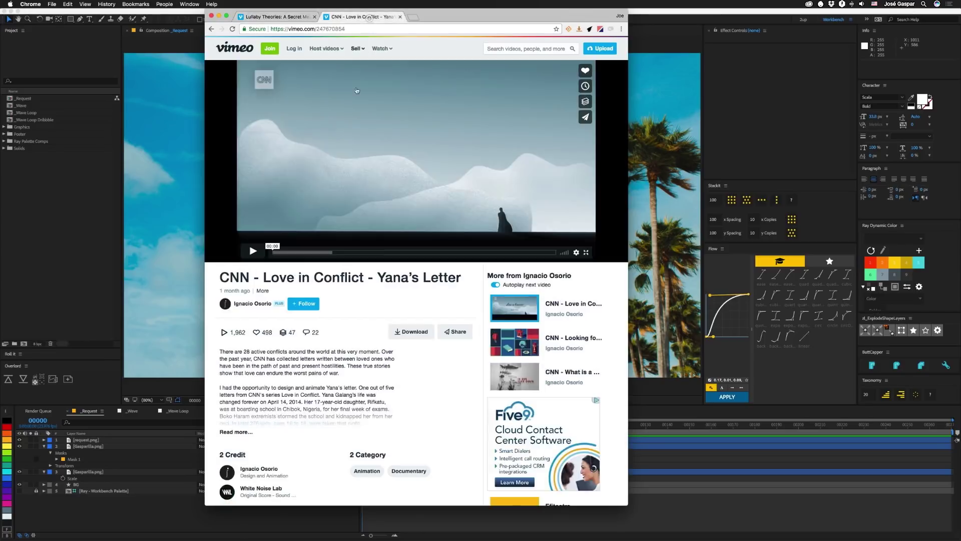
click(357, 91)
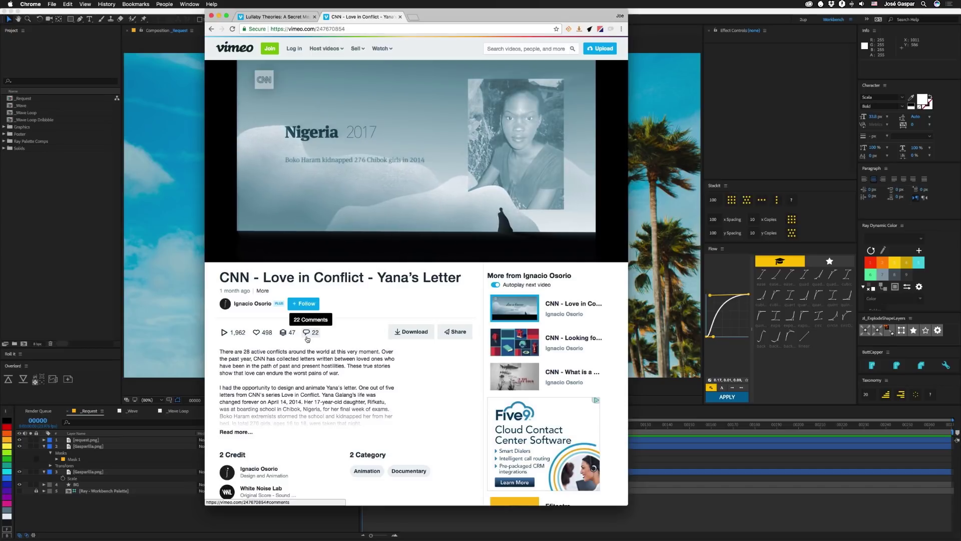
click(40, 258)
Preview the _Wave comp, expand the Wave layer, label it yellow, and zoom out past the comp edges.
click(133, 411)
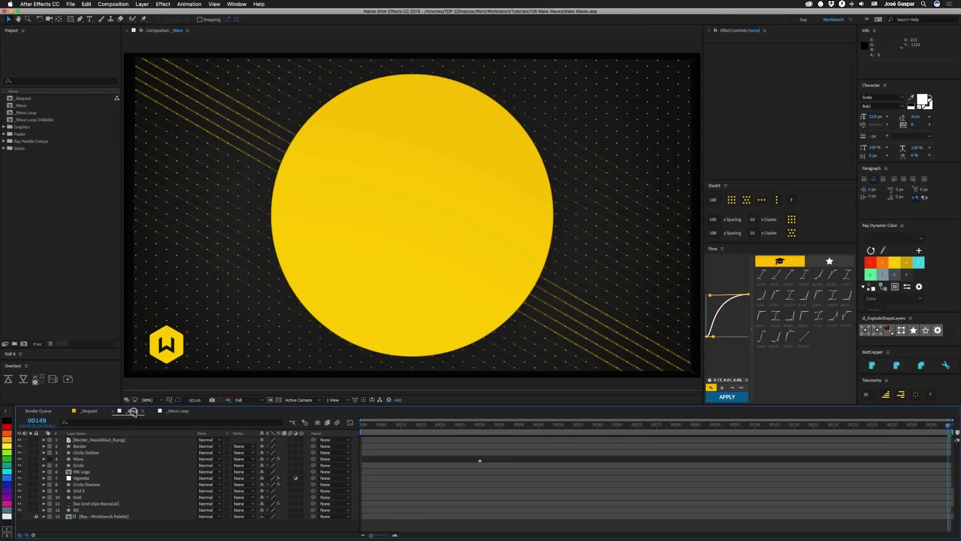
key(space)
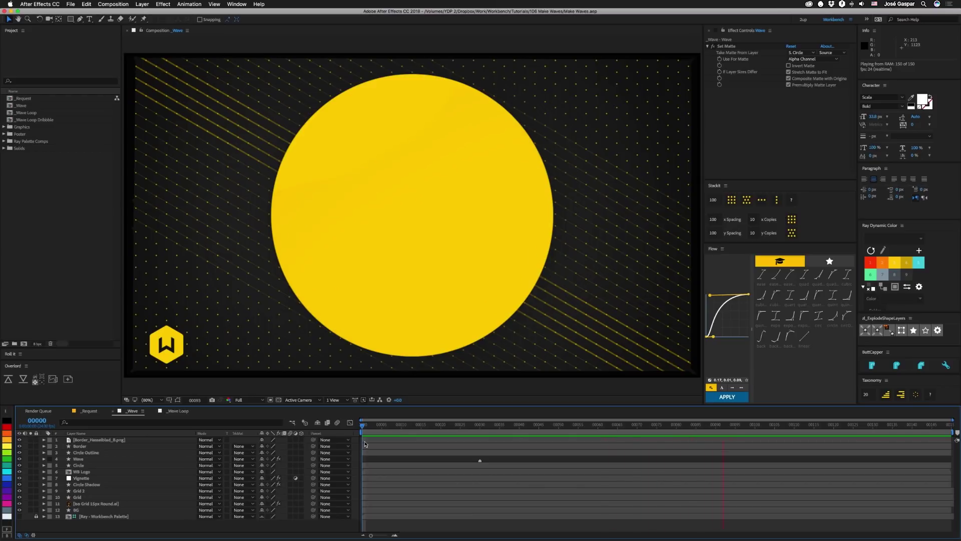
click(95, 459)
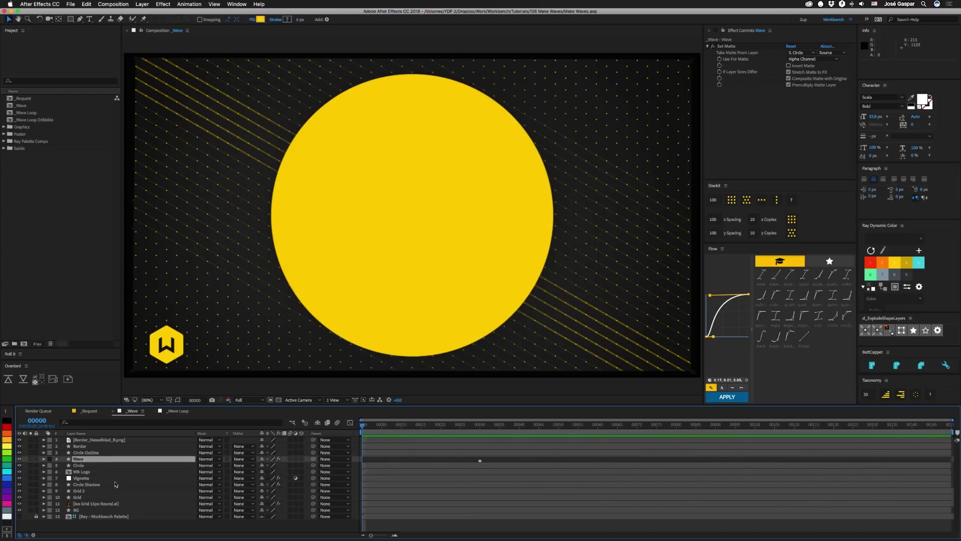
click(44, 458)
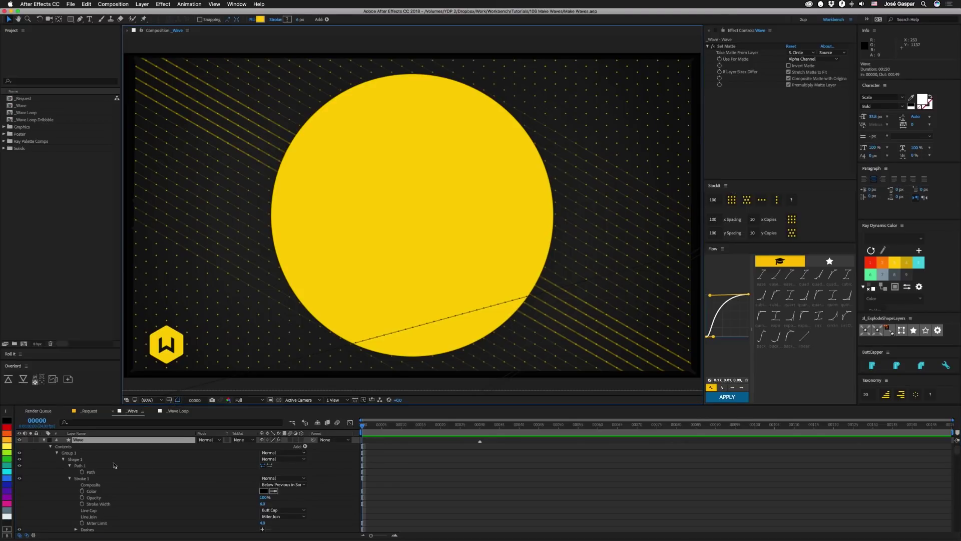
click(7, 447)
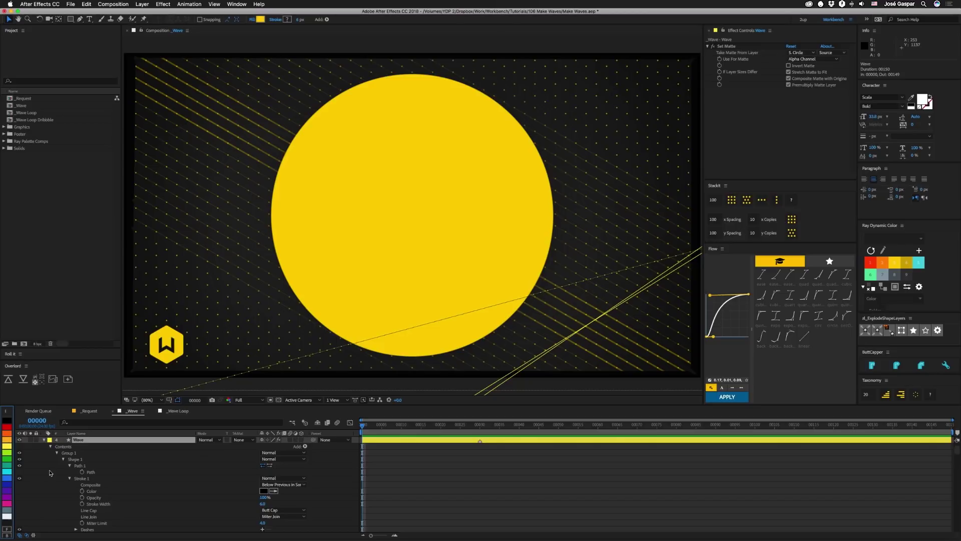
key(comma)
key(comma)
key(comma)
key(comma)
key(comma)
key(comma)
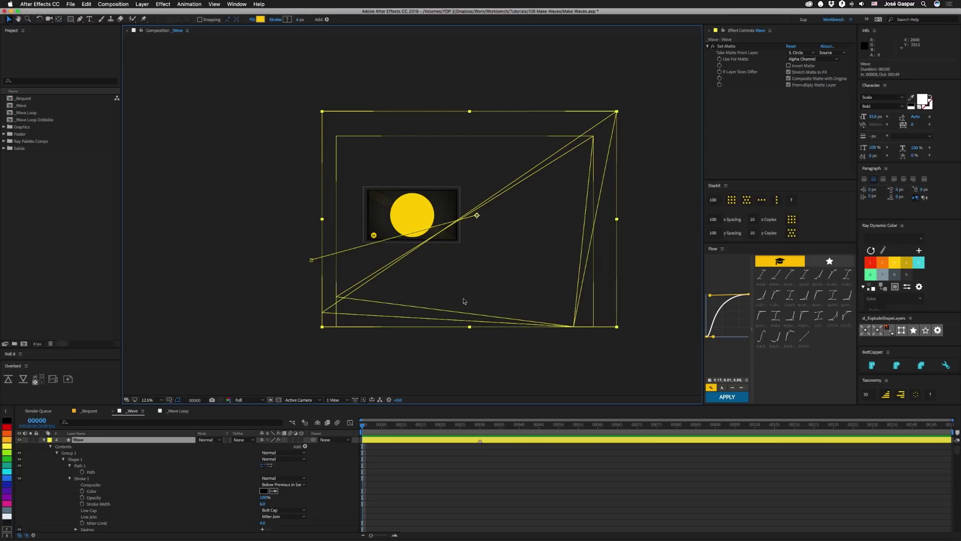
key(shift+slash)
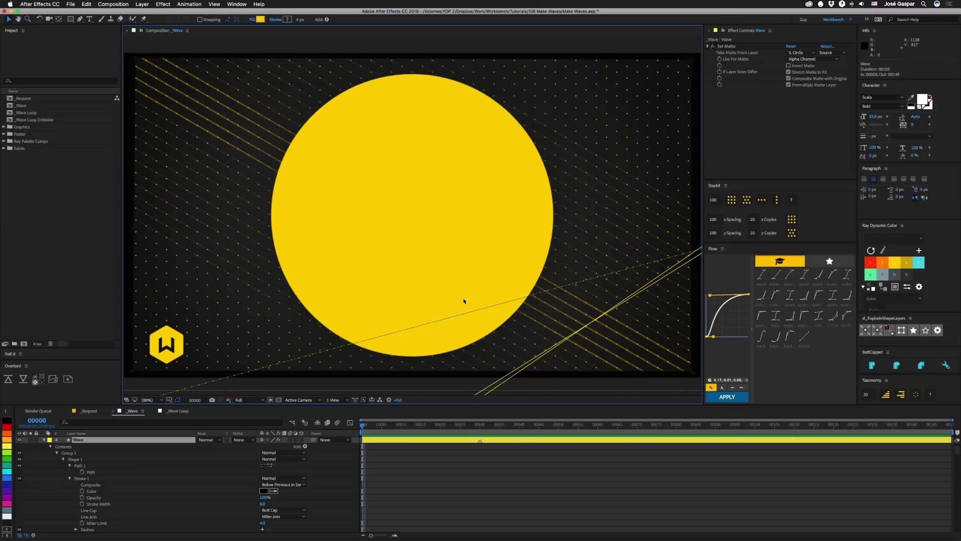
Fold Path 1, Stroke 1 and Gradient Fill 1, and scrub ahead until the wave crosses the circle.
click(70, 465)
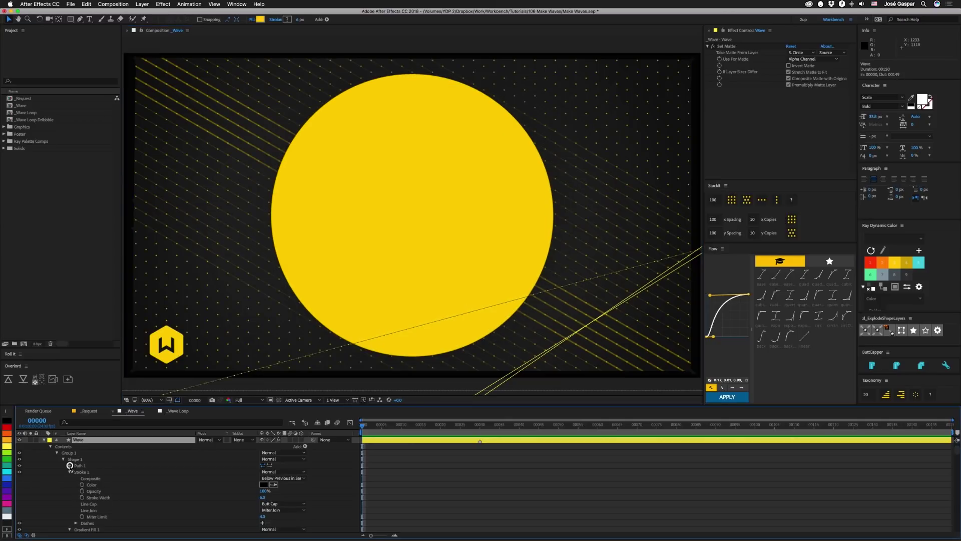
click(69, 471)
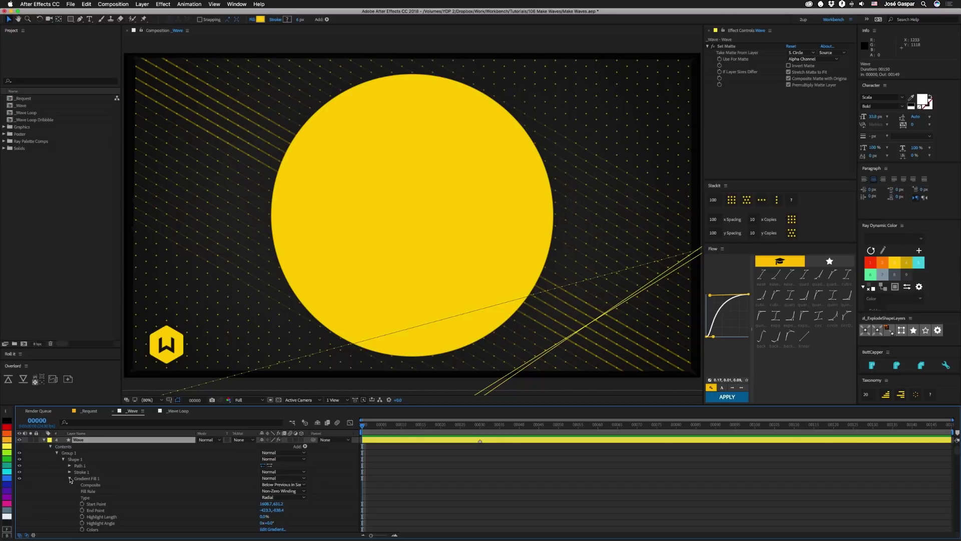
click(70, 478)
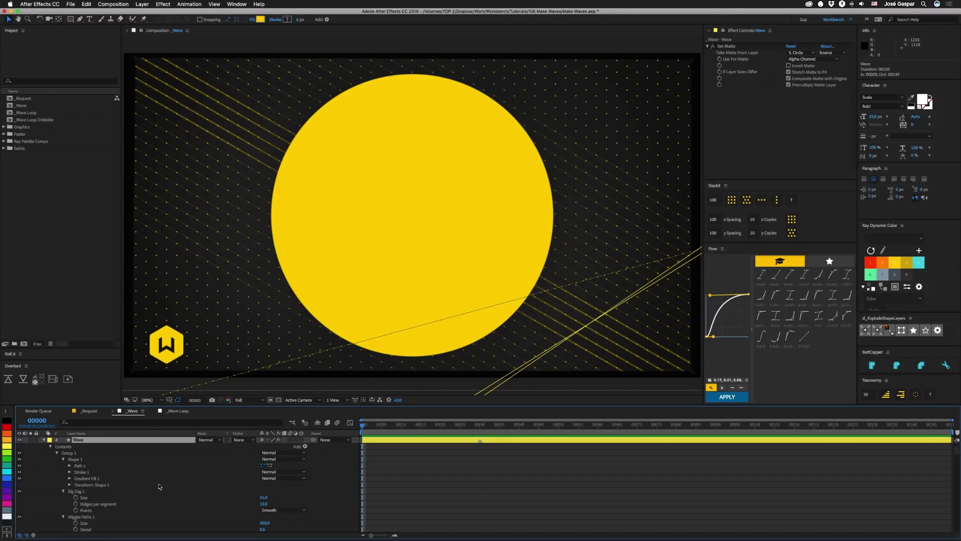
drag(363, 425, 440, 427)
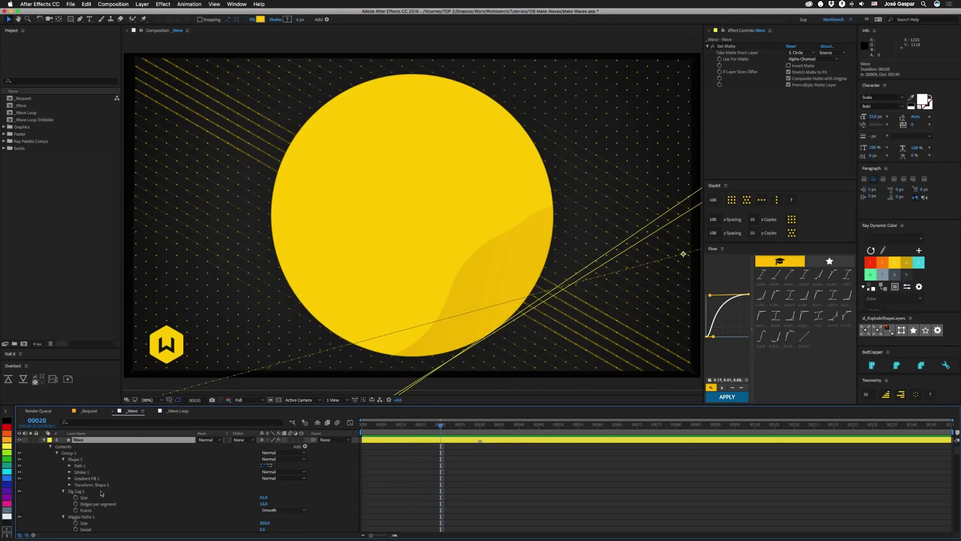
Hide Group 2 to compare, fold its Merge Paths and two Offset Paths, then undo and reopen Group 1.
click(57, 453)
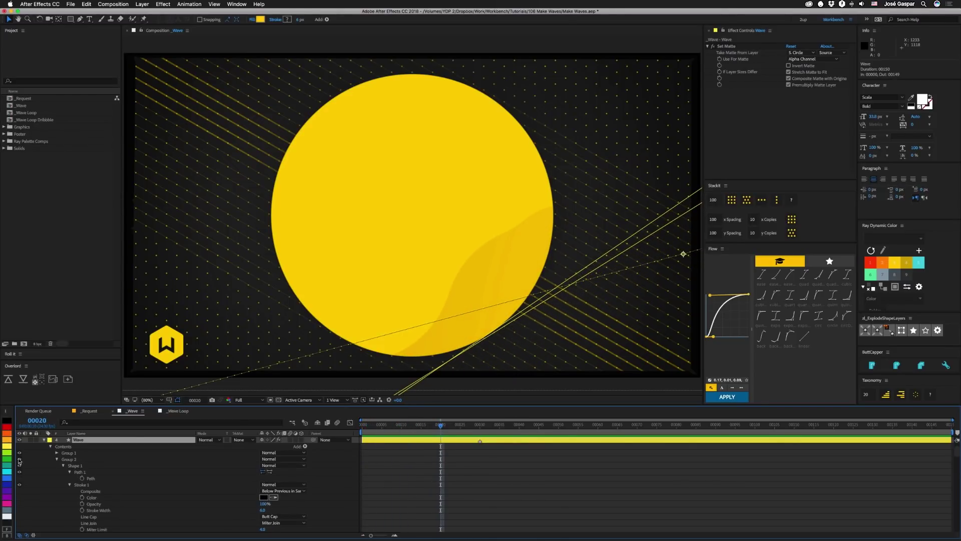
click(19, 459)
click(56, 458)
click(57, 466)
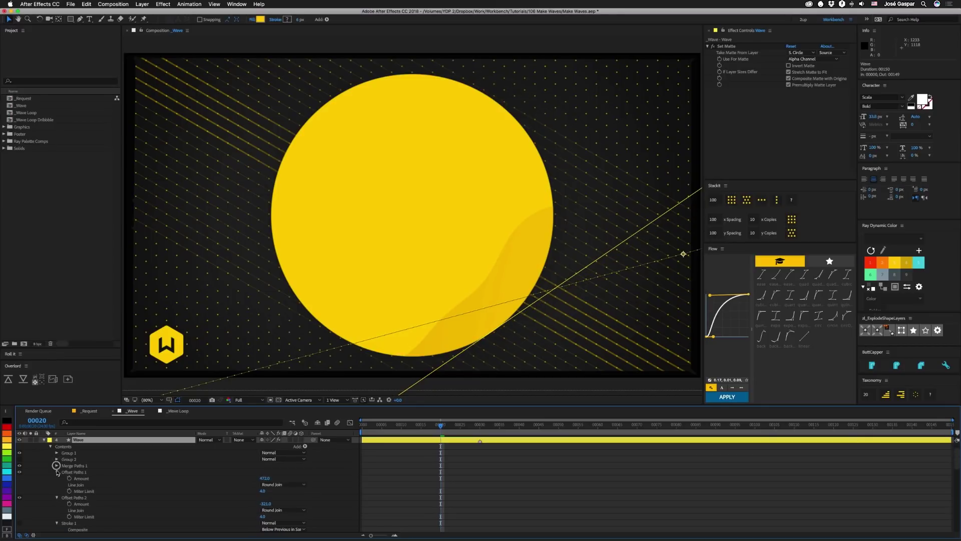
click(56, 472)
click(56, 478)
key(super+z)
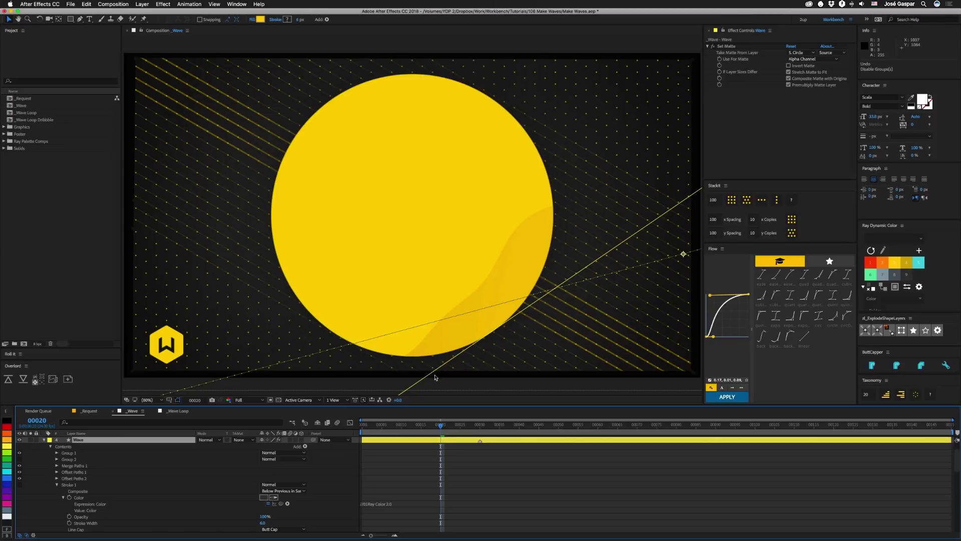
click(56, 452)
scroll(57, 458, down, 1)
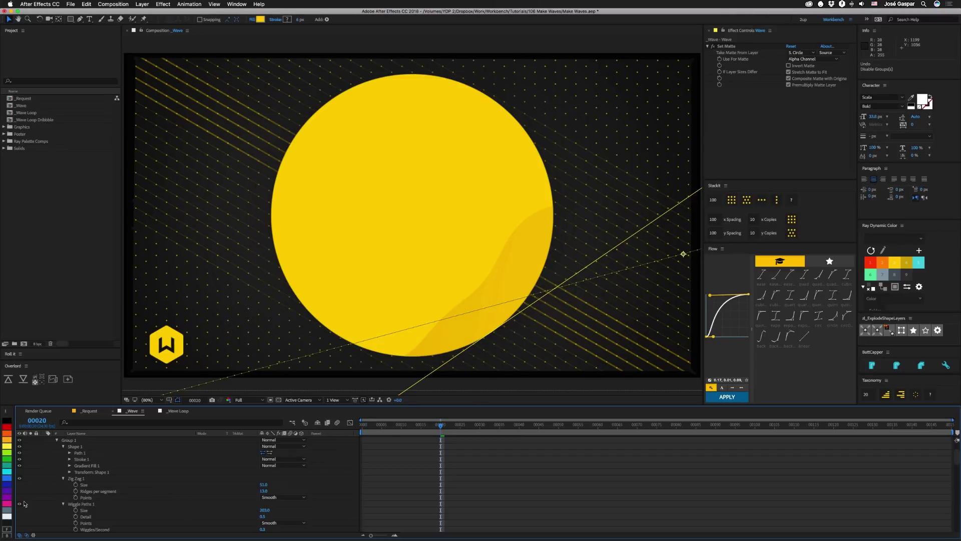
Disable Wiggle Paths 1 and compare Zig Zag 1 Corner versus Smooth points, ending on Smooth.
click(20, 504)
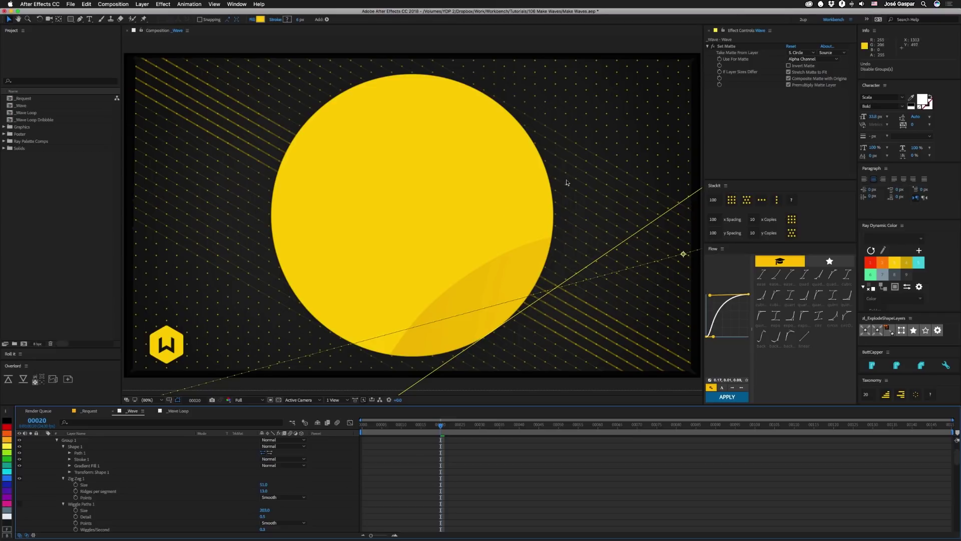
click(290, 498)
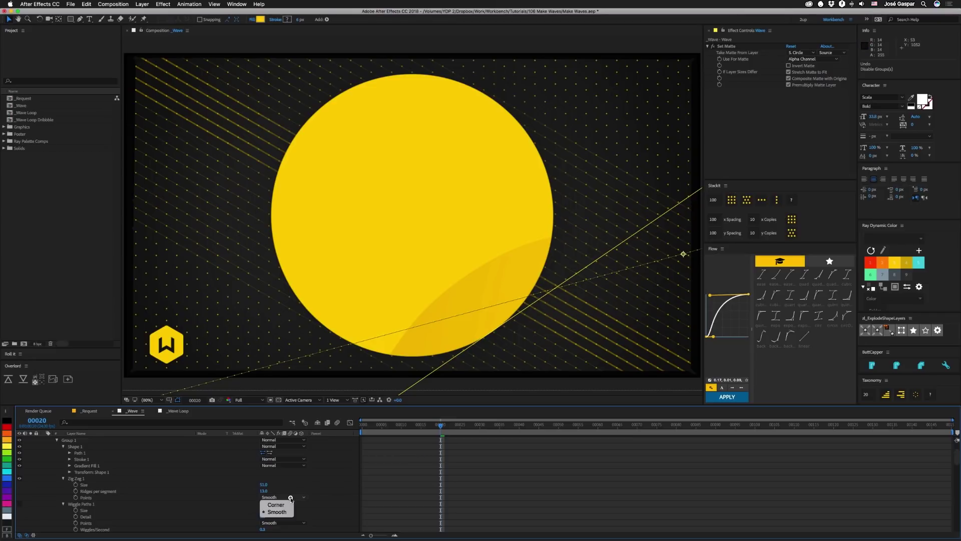
click(277, 504)
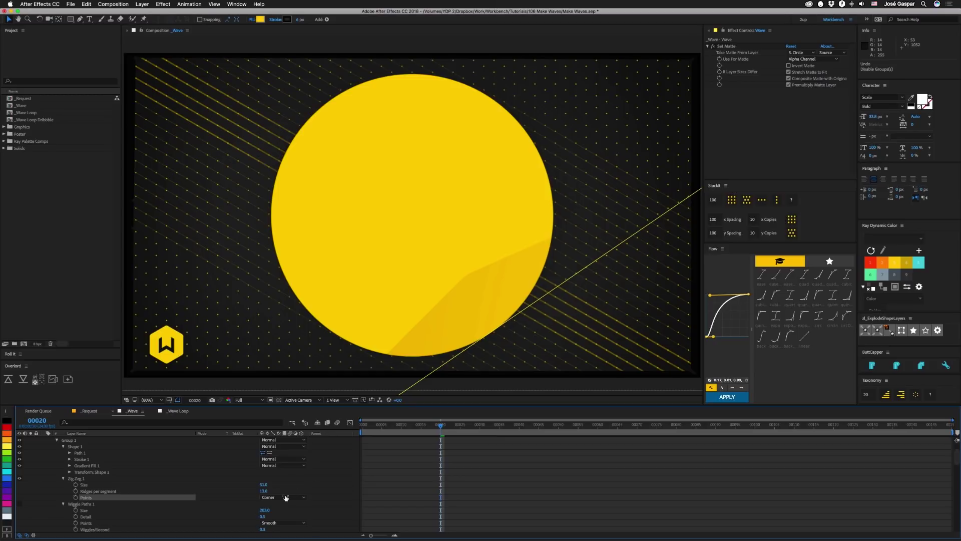
click(286, 497)
click(274, 511)
Re-enable Wiggle Paths 1 with Smooth points and lower Correlation from 58% to 44%.
click(19, 504)
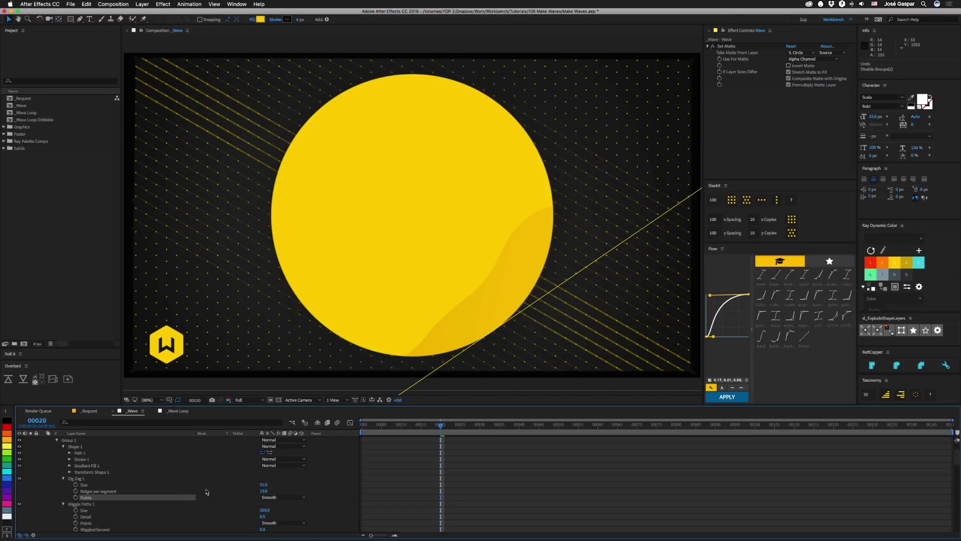
scroll(206, 491, down, 2)
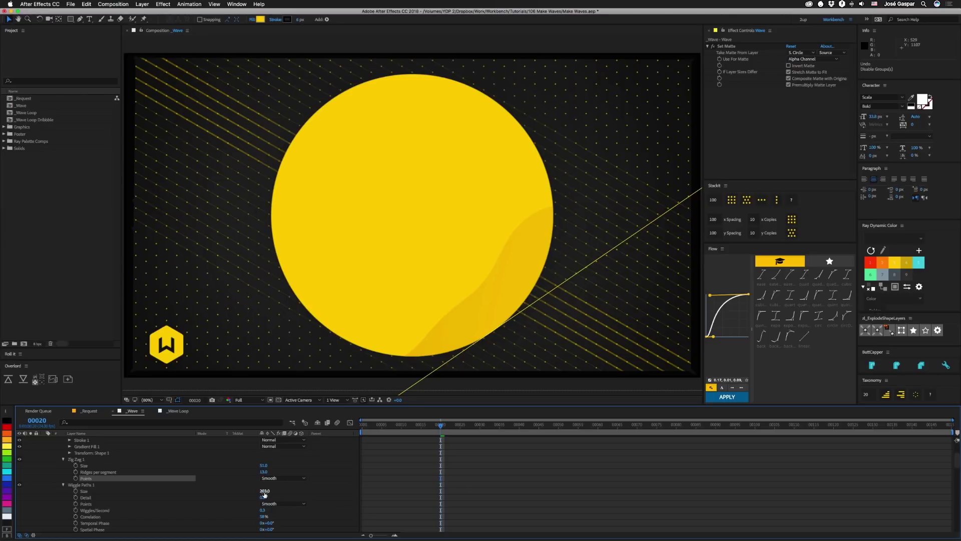
click(273, 504)
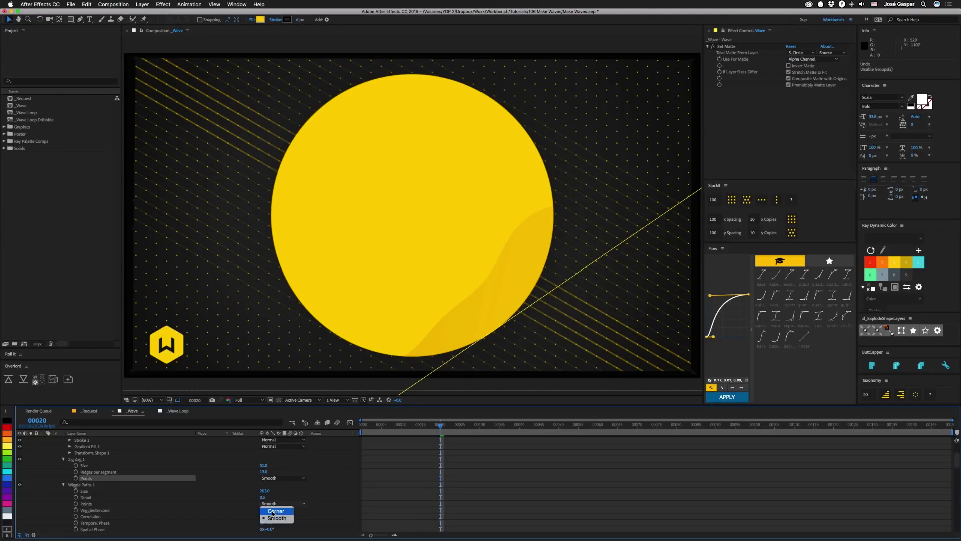
click(277, 518)
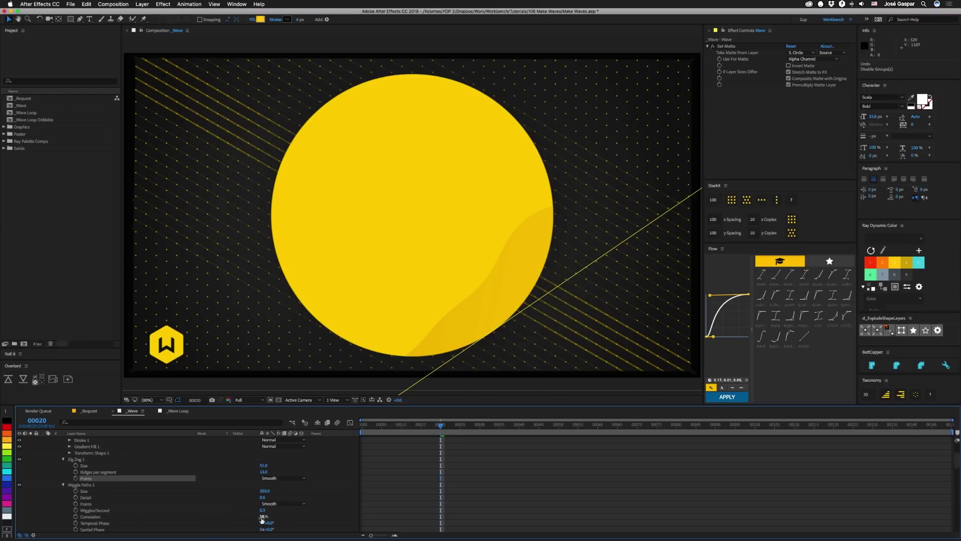
drag(261, 519, 258, 518)
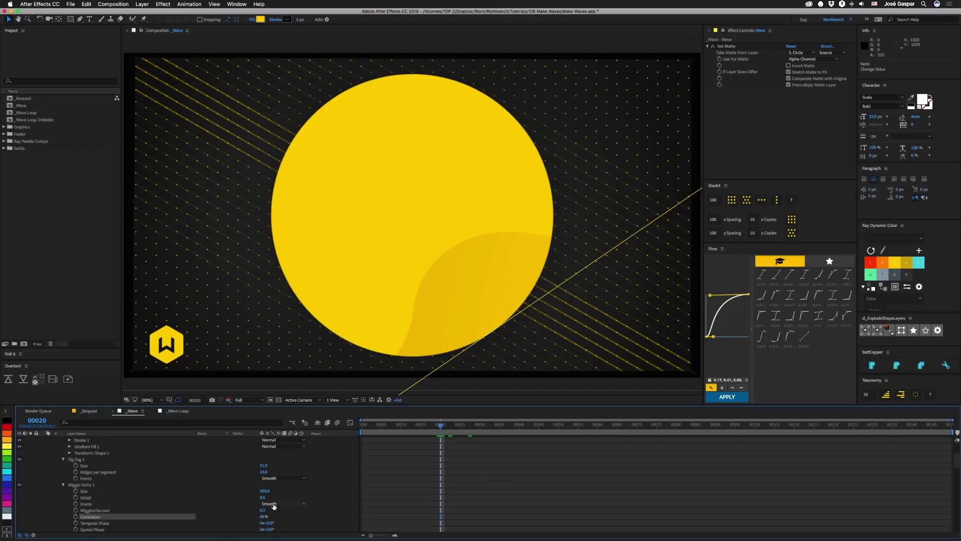
scroll(185, 485, down, 2)
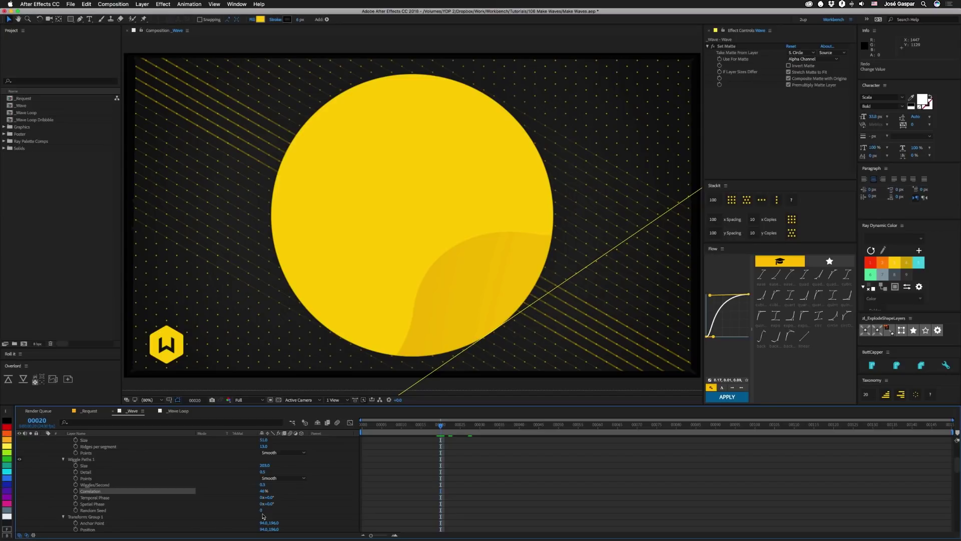
scroll(196, 499, down, 5)
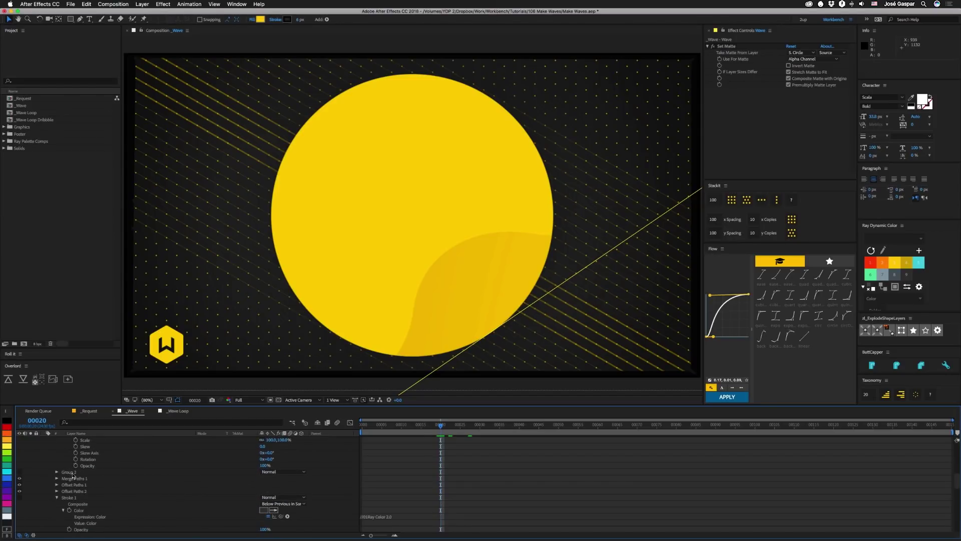
scroll(70, 475, up, 3)
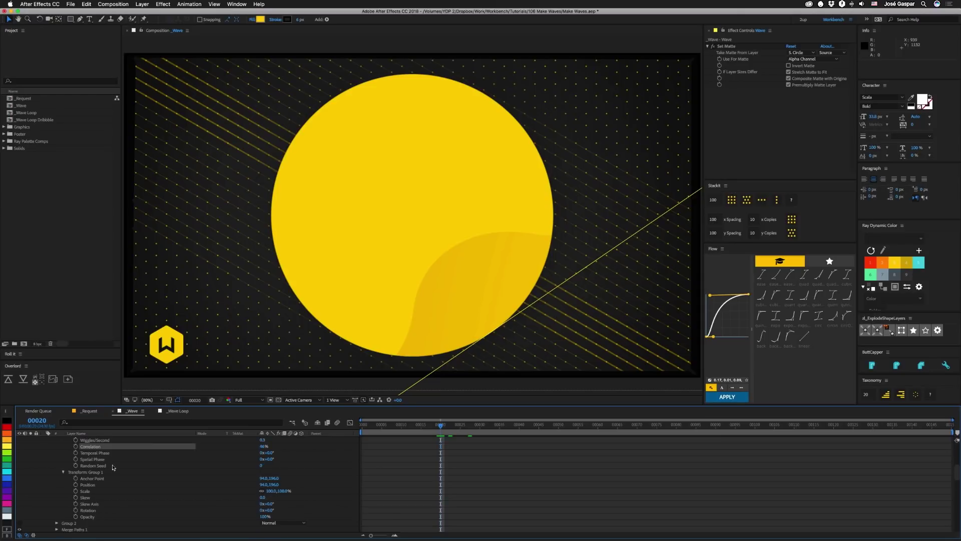
scroll(132, 473, up, 2)
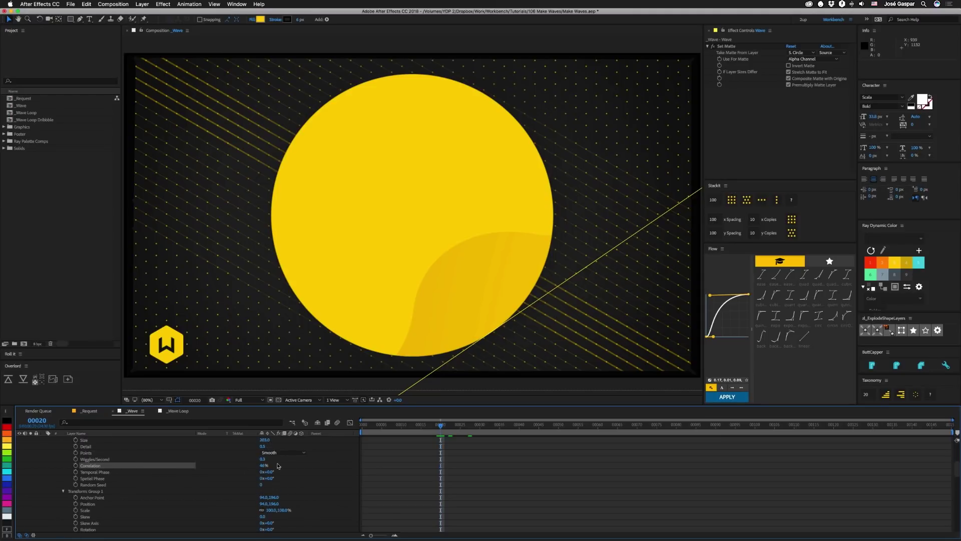
scroll(227, 485, up, 1)
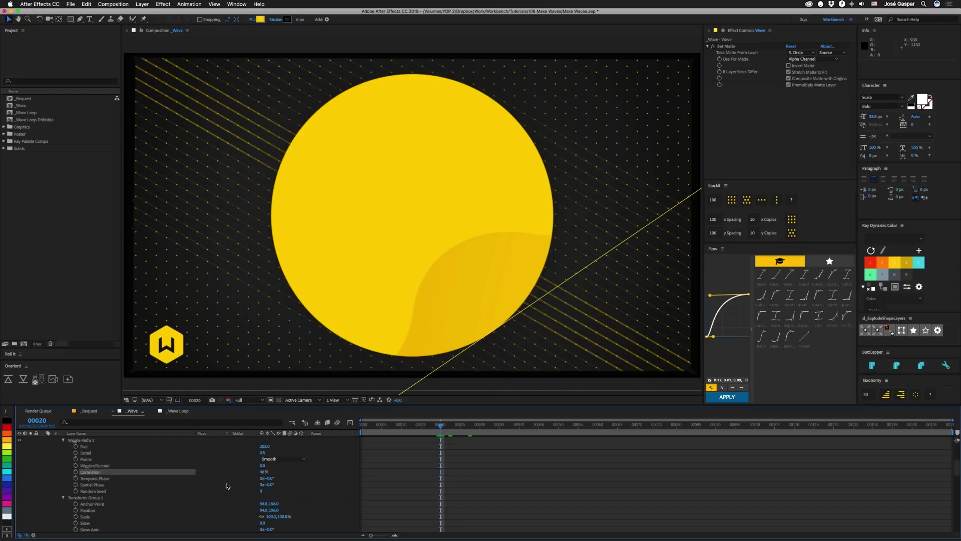
scroll(226, 486, up, 3)
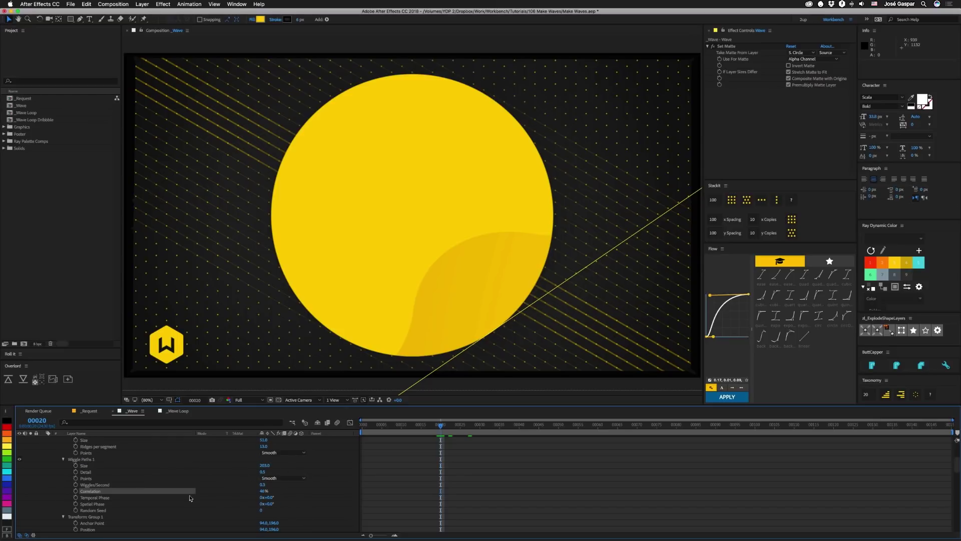
scroll(197, 498, up, 6)
click(57, 459)
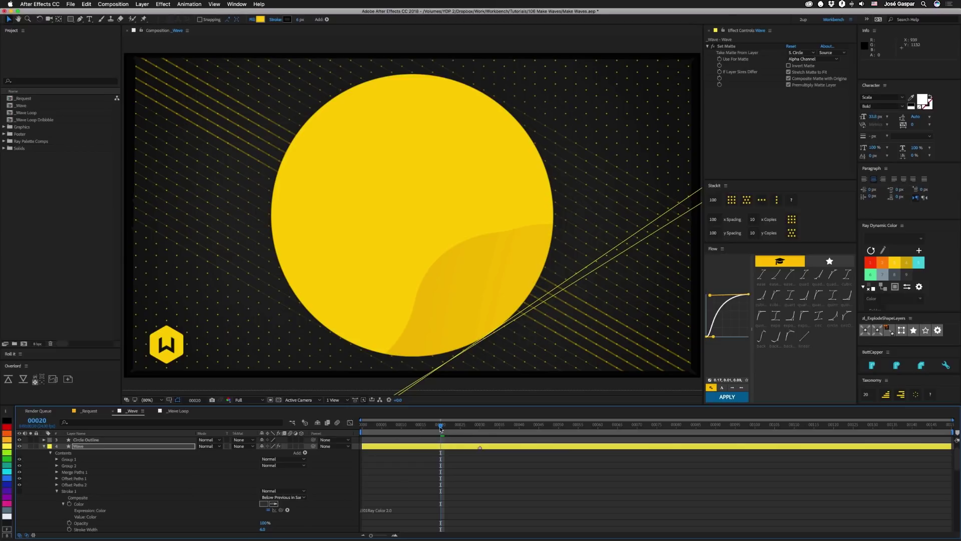
drag(441, 429, 704, 430)
Stop the preview at frame 00019 and select the Wave layer.
key(j)
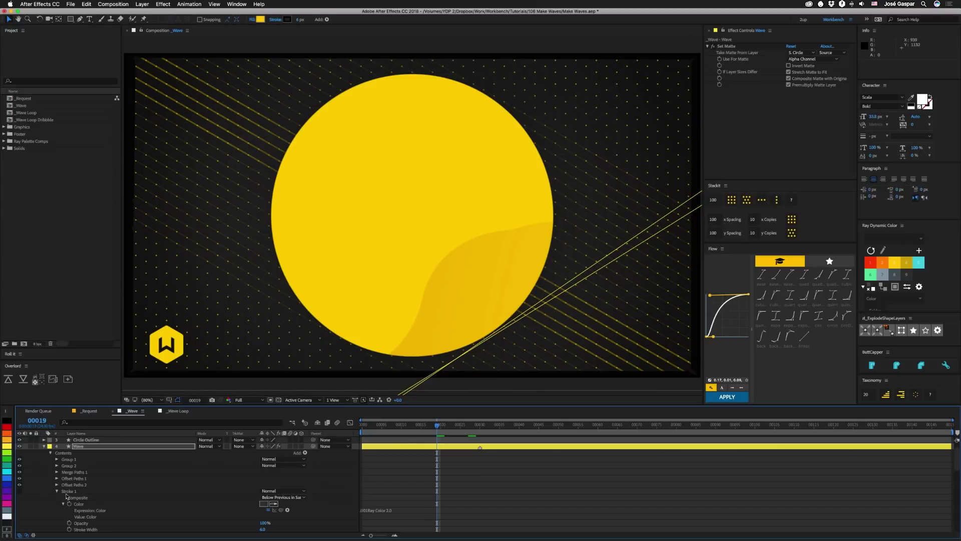
click(86, 480)
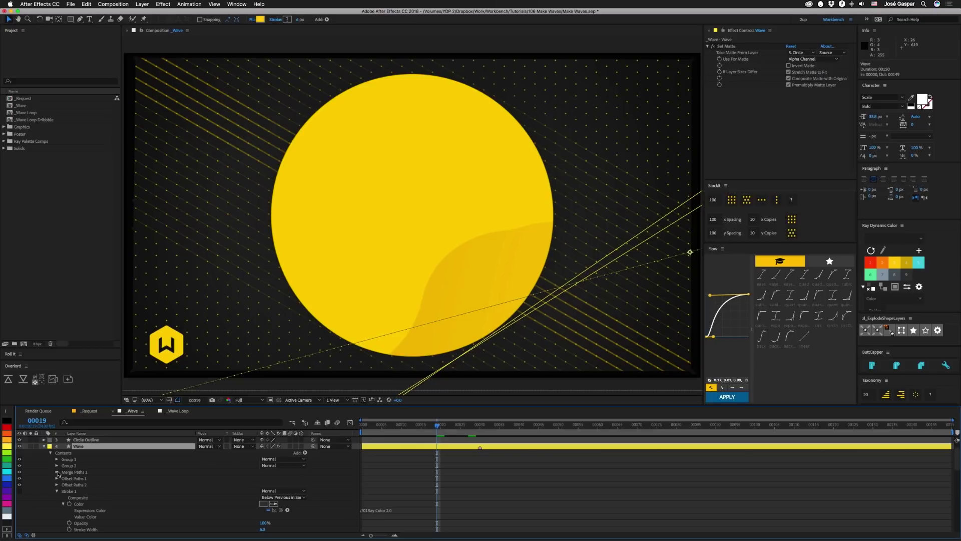
Select Merge Paths 1 and inspect the Offset Paths amounts, 472.0 and -321.0.
click(73, 473)
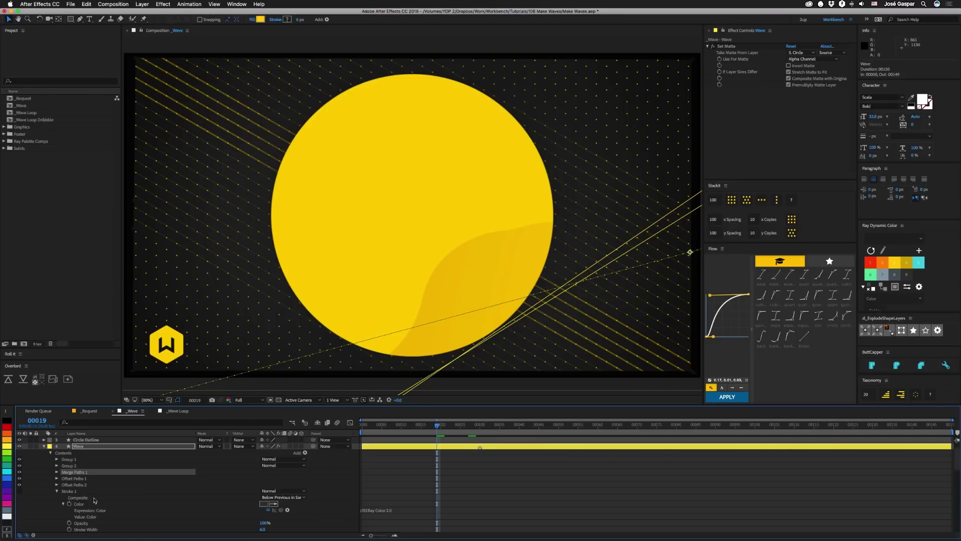
scroll(133, 506, down, 1)
scroll(134, 506, down, 4)
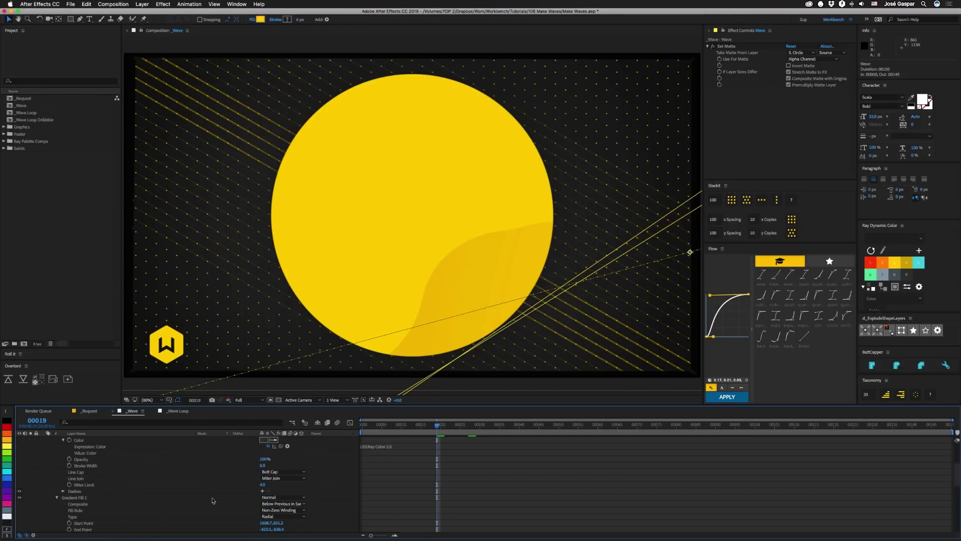
scroll(75, 507, up, 4)
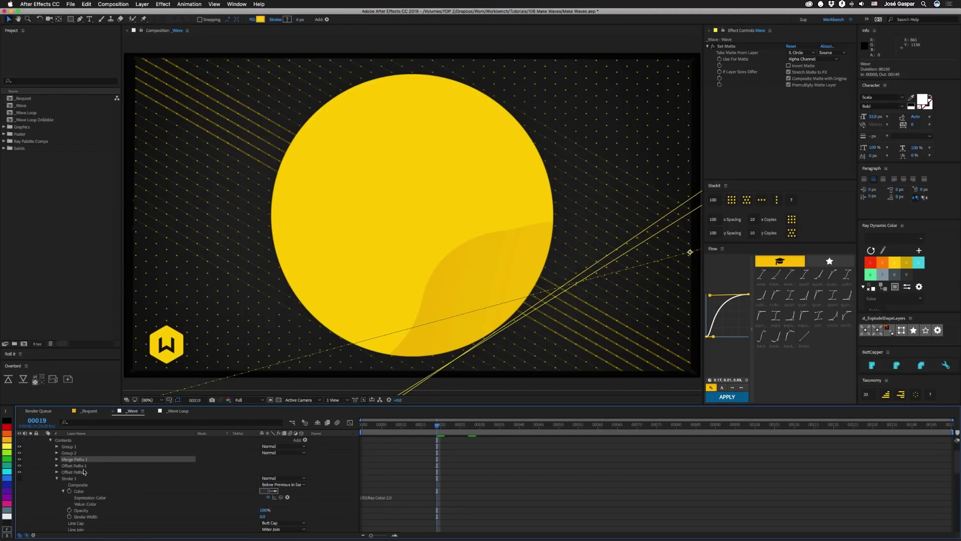
click(57, 466)
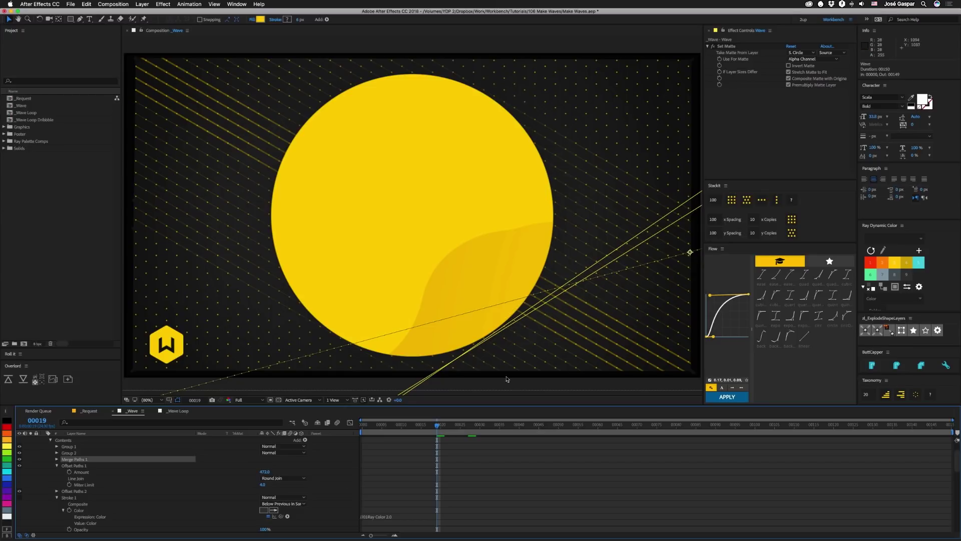
click(57, 491)
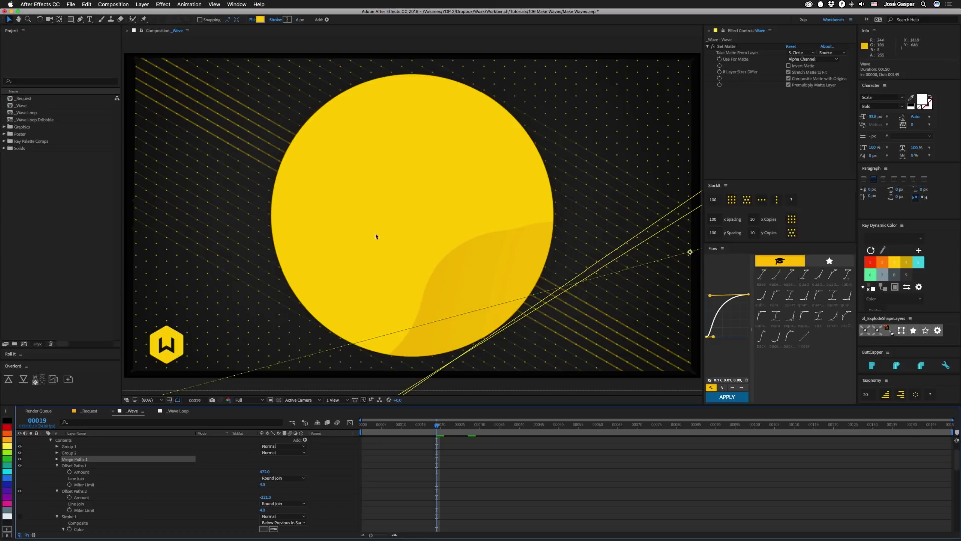
Fold the Offset Paths, briefly show then hide Stroke 1, and fold Gradient Fill 1 to expose Set Matte.
click(56, 466)
click(57, 471)
click(19, 478)
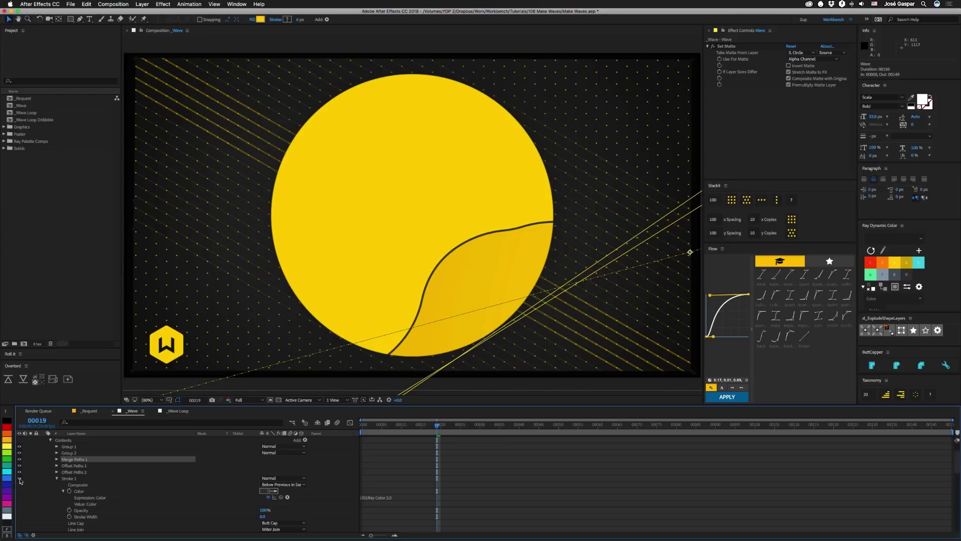
click(20, 478)
click(57, 478)
click(57, 485)
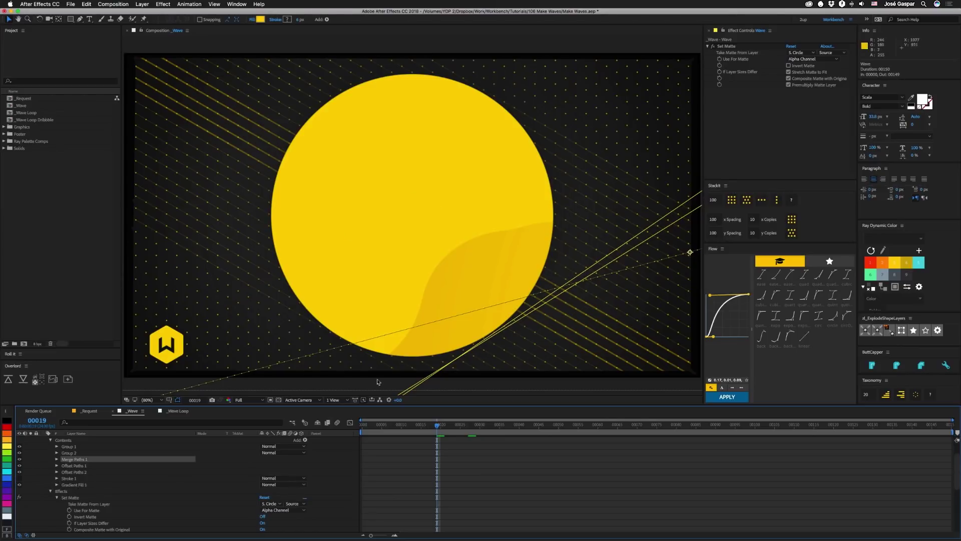
Open the _Wave Loop comp with its Wave 2, Wave 3 and Wave 4 layers over the circle.
click(180, 411)
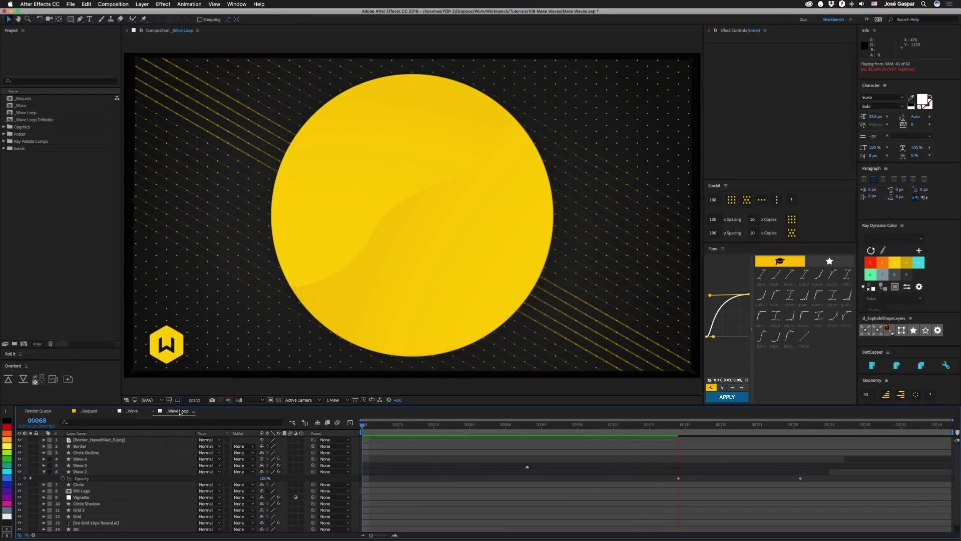